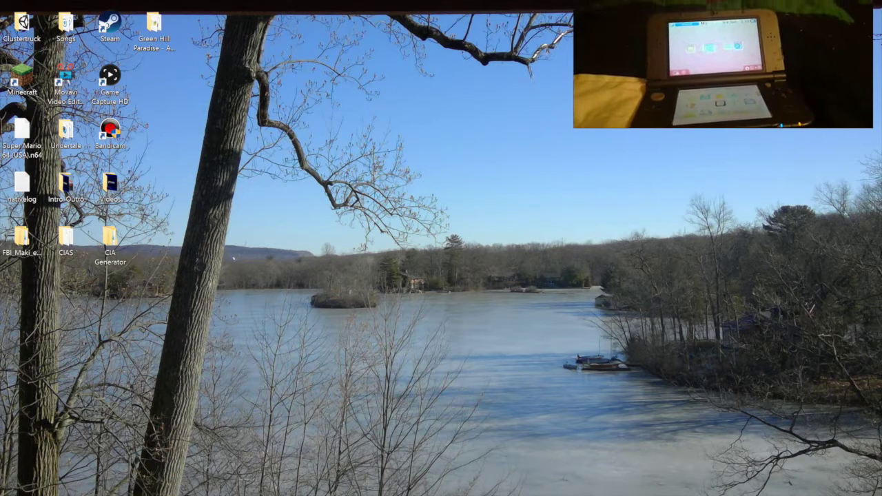
# Save the homebrew starter kit, starter.zip, from the Homebrew Launcher page to the Desktop
pyautogui.hotkey('alt', 'Tab')
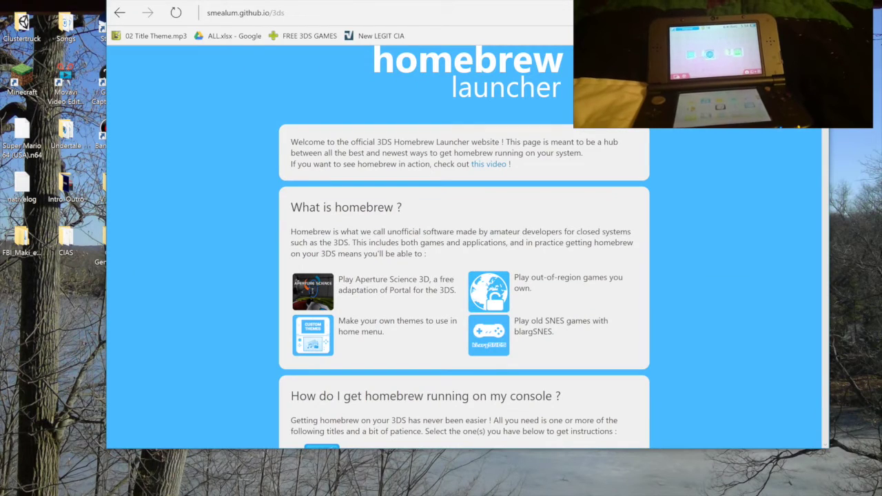
pyautogui.scroll(-1, 464, 275)
pyautogui.scroll(-3, 463, 276)
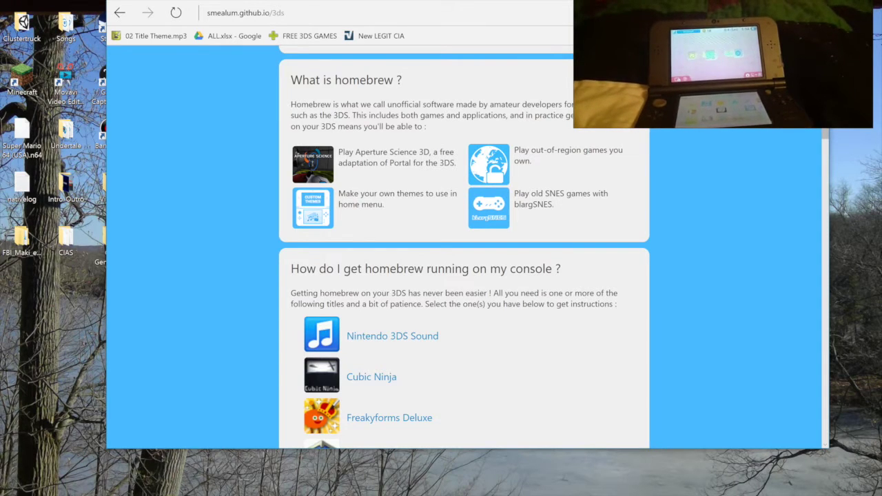
pyautogui.scroll(-2, 463, 275)
pyautogui.scroll(-8, 463, 276)
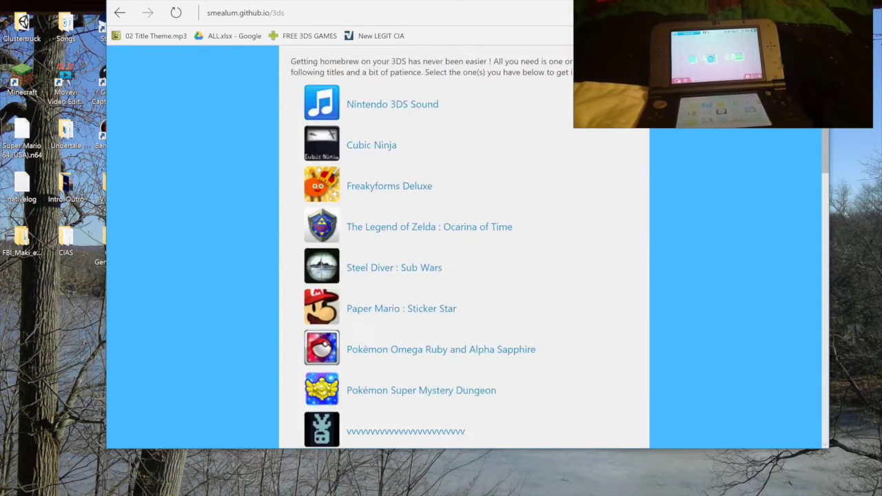
pyautogui.scroll(-5, 464, 247)
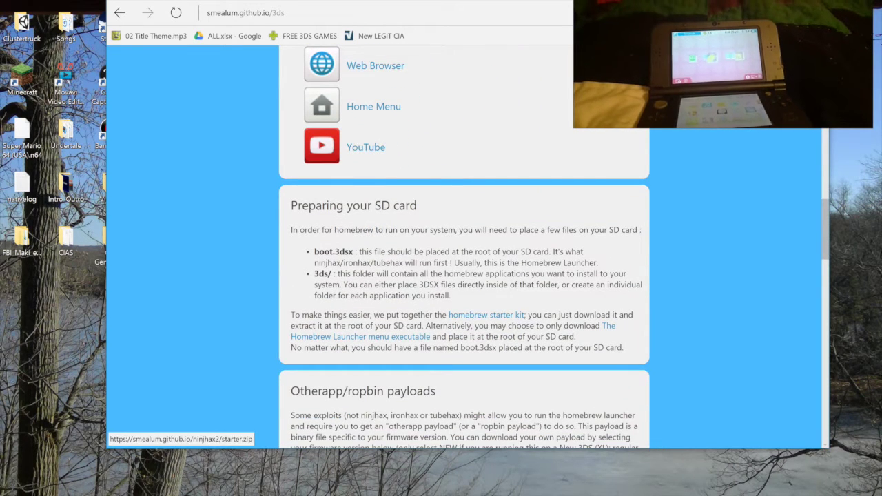
pyautogui.click(485, 315)
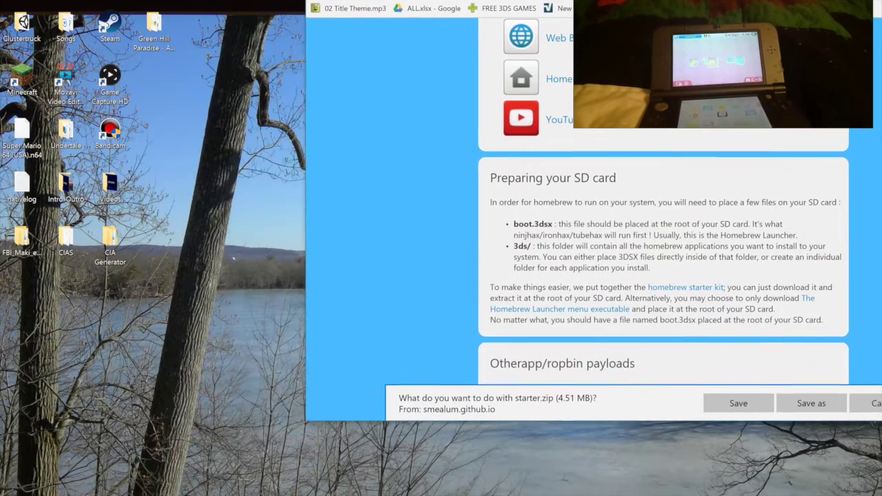
pyautogui.click(725, 417)
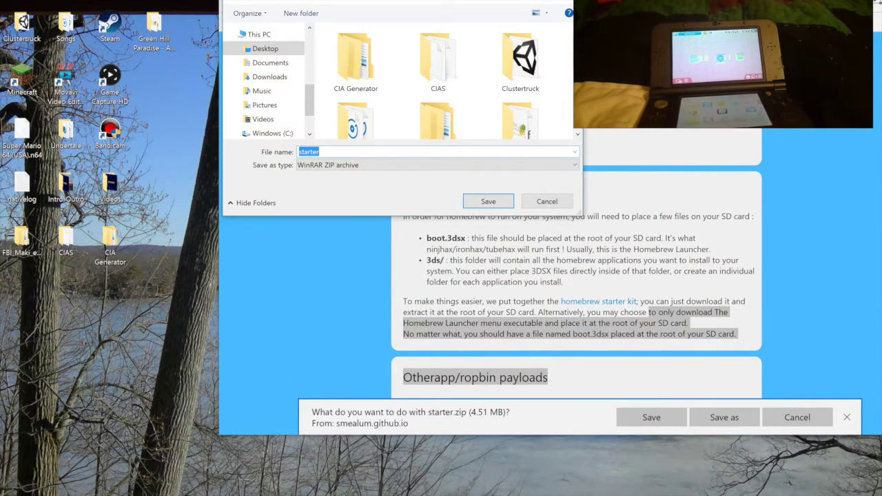
pyautogui.press('Return')
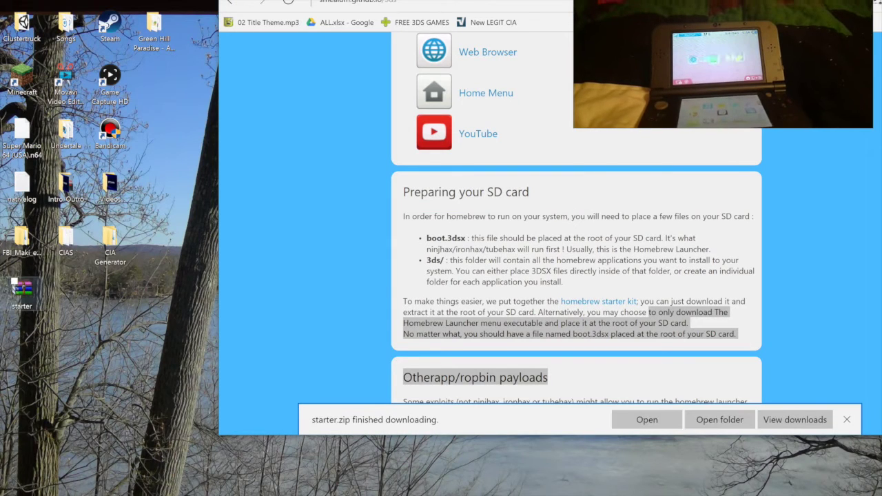
pyautogui.moveTo(110, 394); pyautogui.dragTo(15, 284)
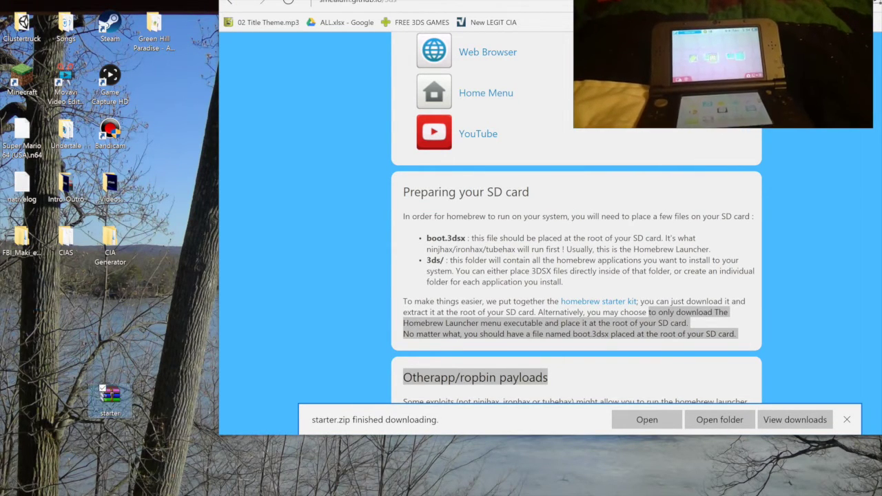
# Extract starter.zip with WinRAR into a starter folder on the desktop
pyautogui.doubleClick(110, 395)
pyautogui.click(131, 203)
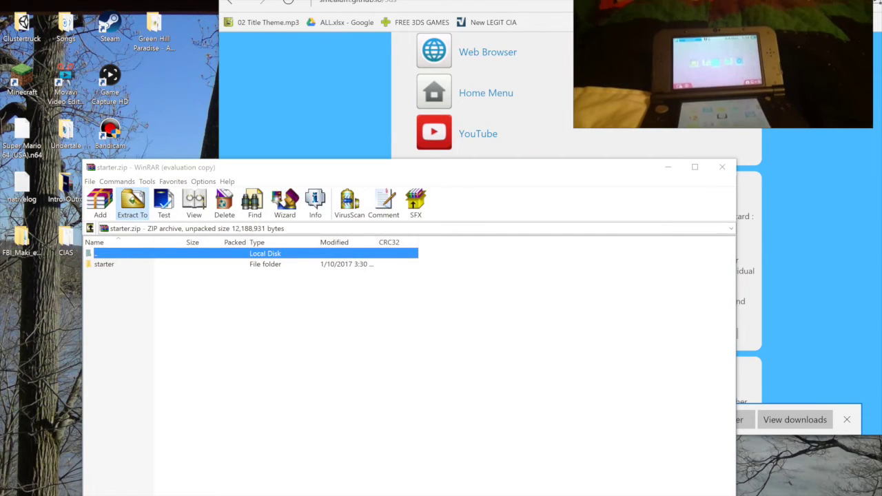
pyautogui.press('Return')
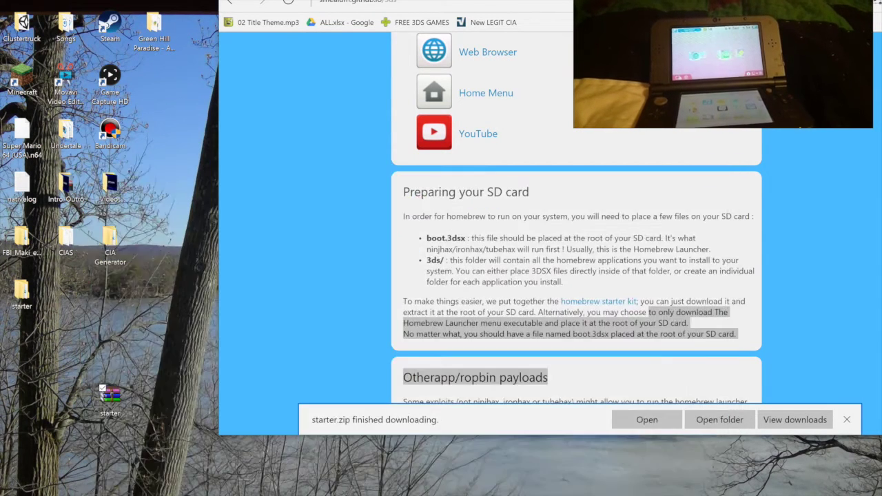
pyautogui.click(722, 166)
# Delete the starter.zip archive and reposition the starter folder on the desktop
pyautogui.rightClick(21, 297)
pyautogui.rightClick(111, 396)
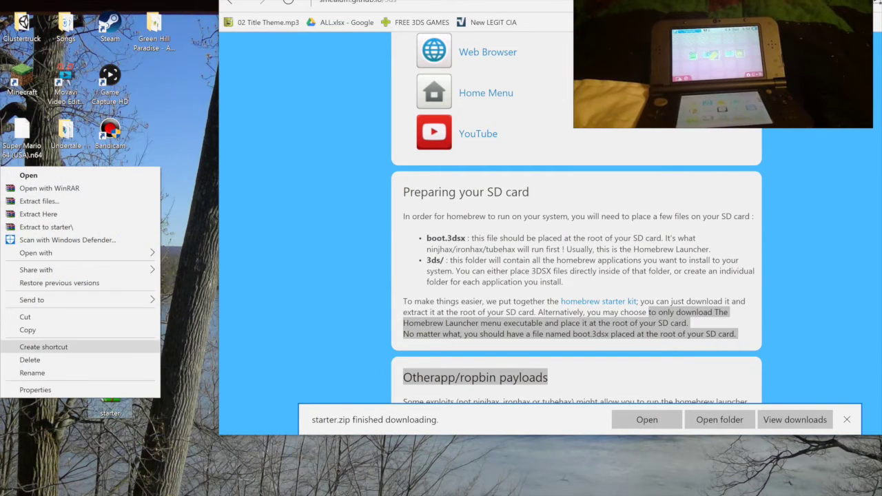
pyautogui.click(29, 359)
pyautogui.moveTo(22, 293); pyautogui.dragTo(66, 398)
pyautogui.click(847, 420)
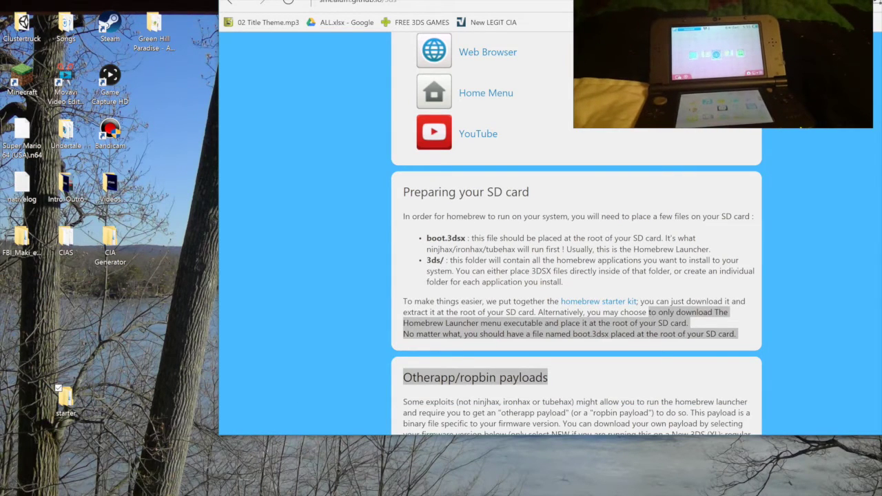
# Expand the Nintendo 3DS Sound instructions and follow the soundhax website link
pyautogui.scroll(-2, 576, 234)
pyautogui.scroll(10, 576, 234)
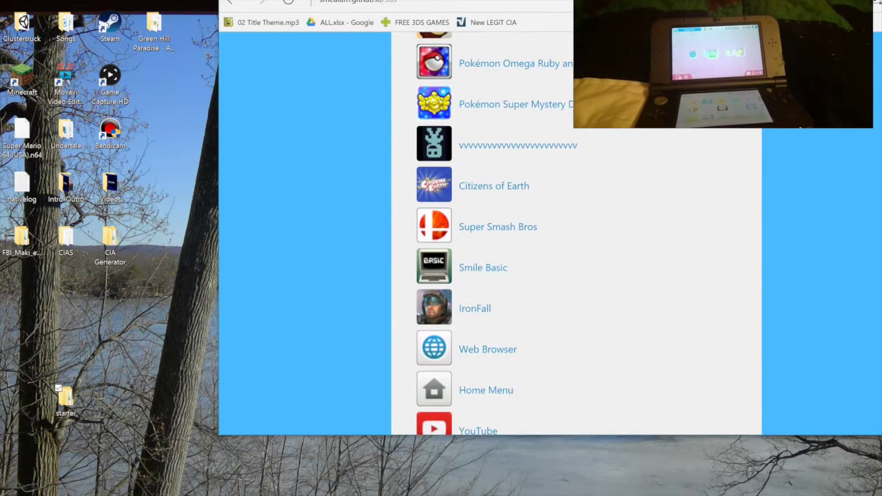
pyautogui.scroll(3, 576, 234)
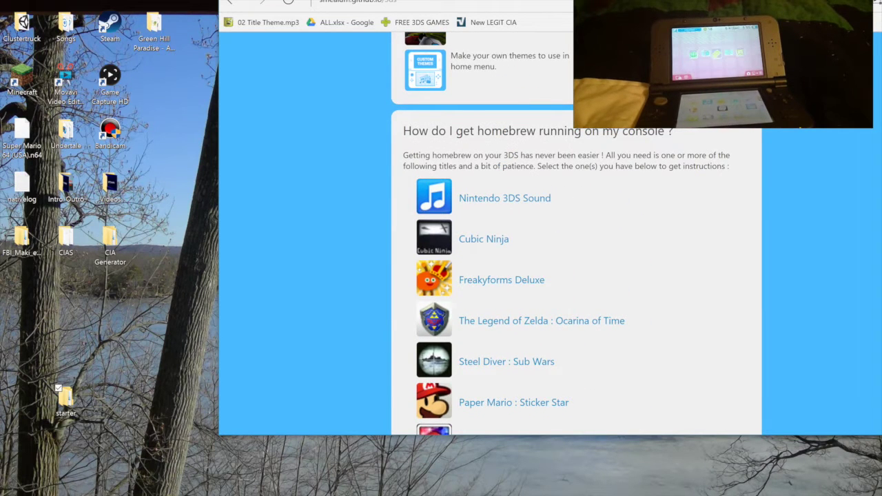
pyautogui.click(504, 198)
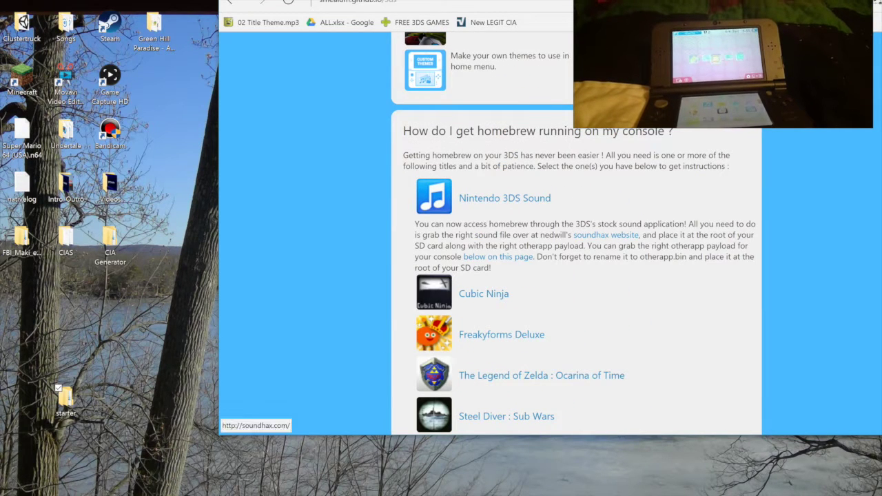
pyautogui.click(605, 235)
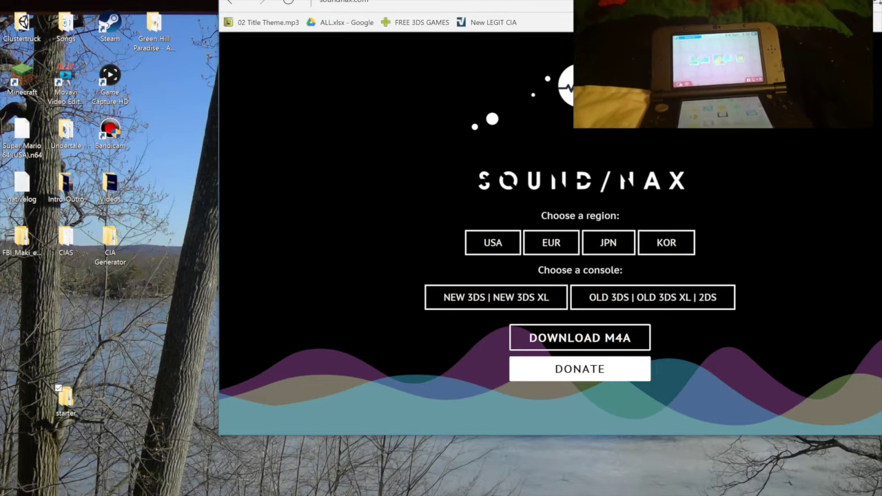
# Select NEW 3DS and USA, then download the soundhax m4a file to the Desktop
pyautogui.moveTo(562, 0); pyautogui.dragTo(312, 94)
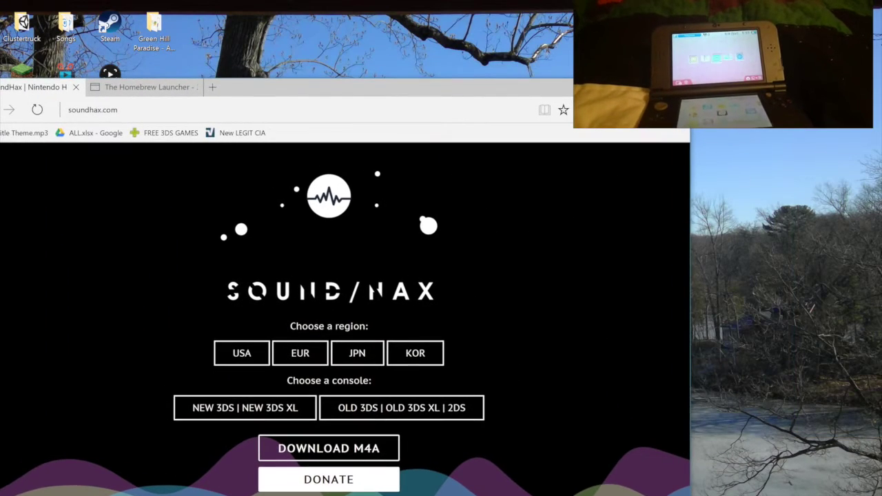
pyautogui.click(245, 407)
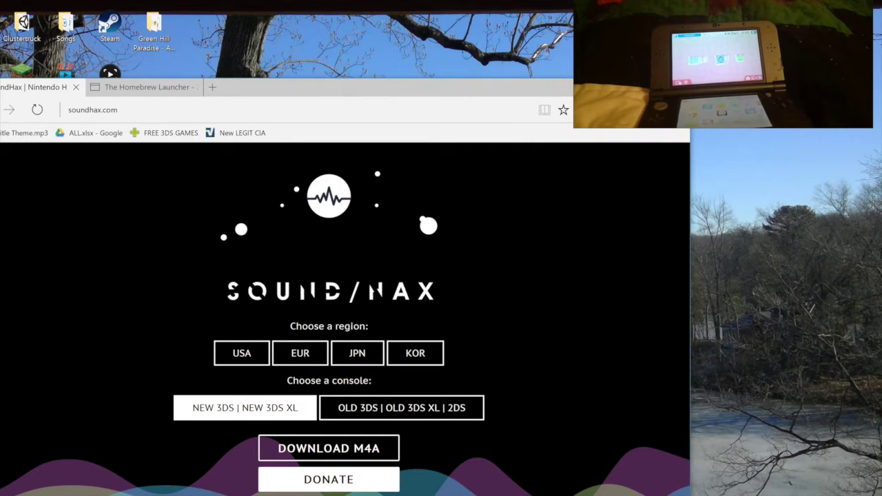
pyautogui.click(402, 407)
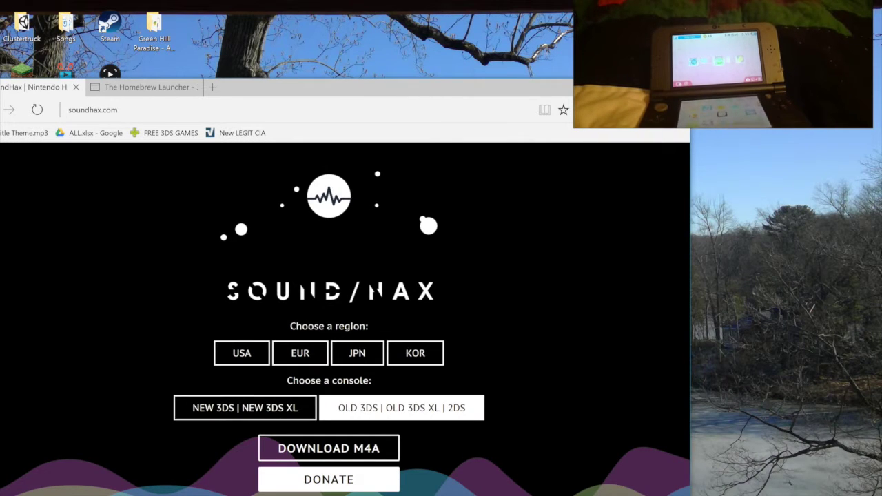
pyautogui.click(245, 407)
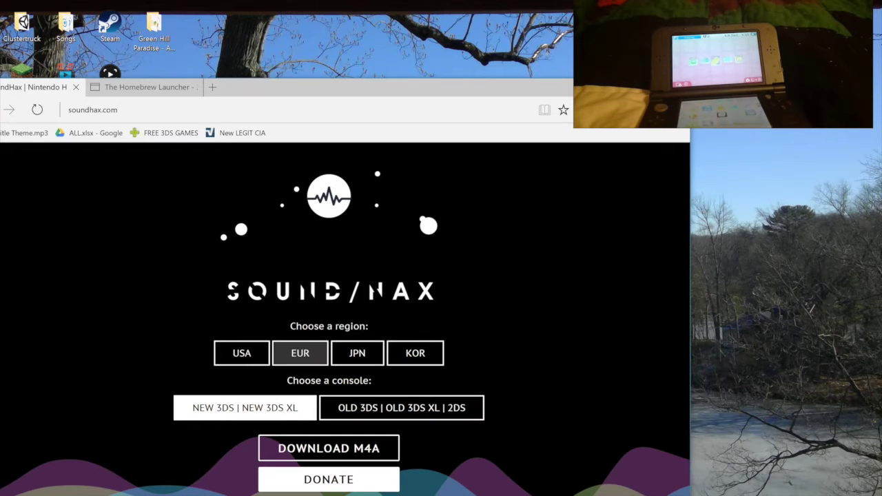
pyautogui.click(242, 353)
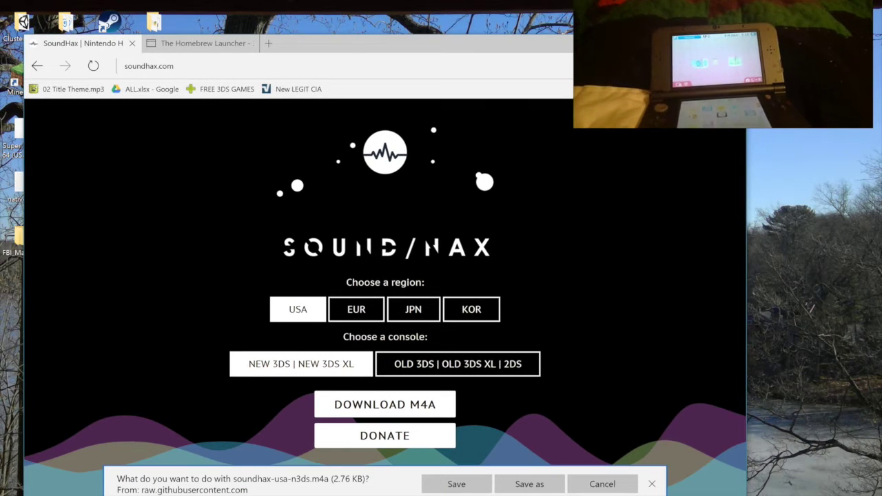
pyautogui.click(530, 483)
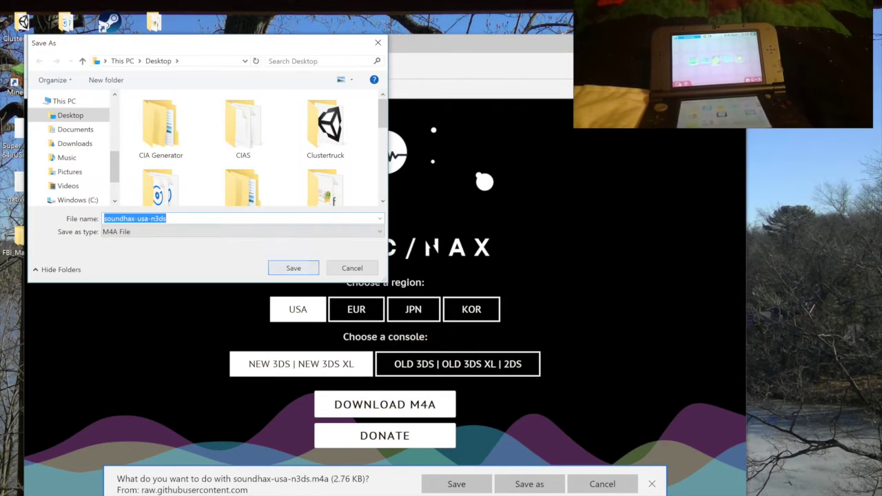
pyautogui.press('Escape')
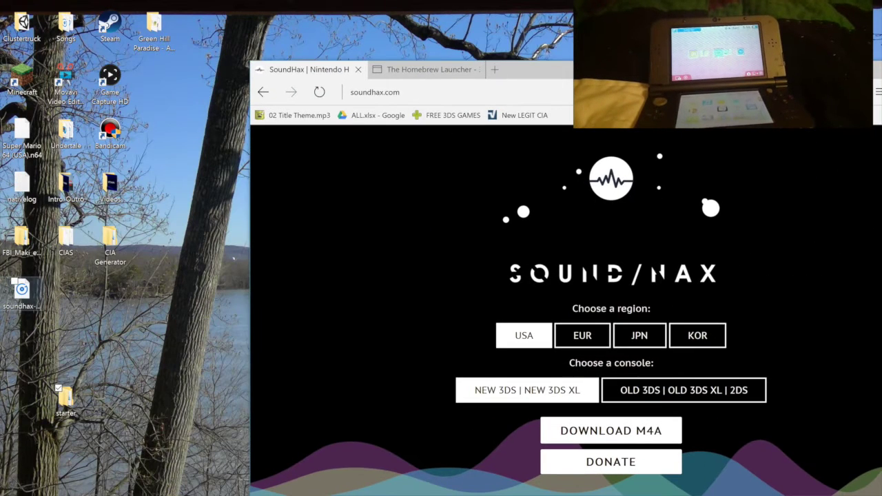
# Move the soundhax file and starter folder together below the other desktop icons
pyautogui.moveTo(22, 290); pyautogui.dragTo(110, 404)
pyautogui.moveTo(154, 451); pyautogui.dragTo(110, 348)
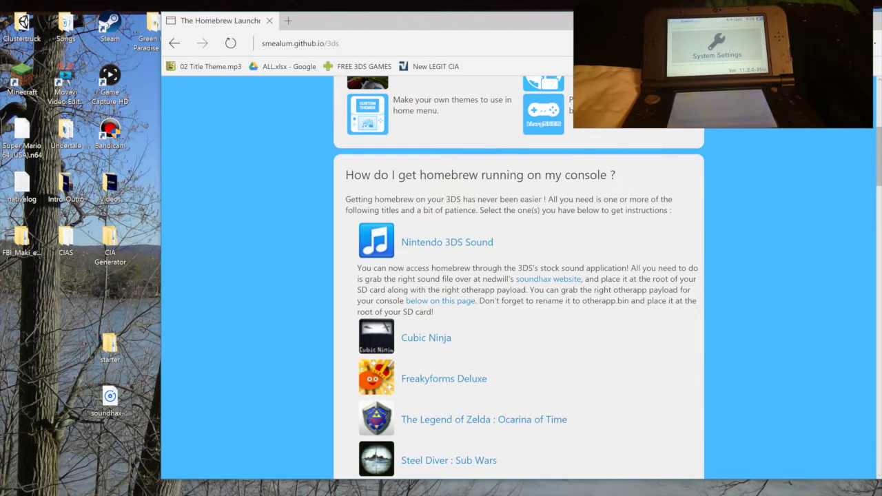
# Set the otherapp payload console to NEW with firmware version 11.2
pyautogui.scroll(1, 519, 276)
pyautogui.scroll(-2, 519, 276)
pyautogui.scroll(-1, 519, 276)
pyautogui.scroll(-1, 519, 276)
pyautogui.scroll(-10, 519, 275)
pyautogui.scroll(-2, 519, 276)
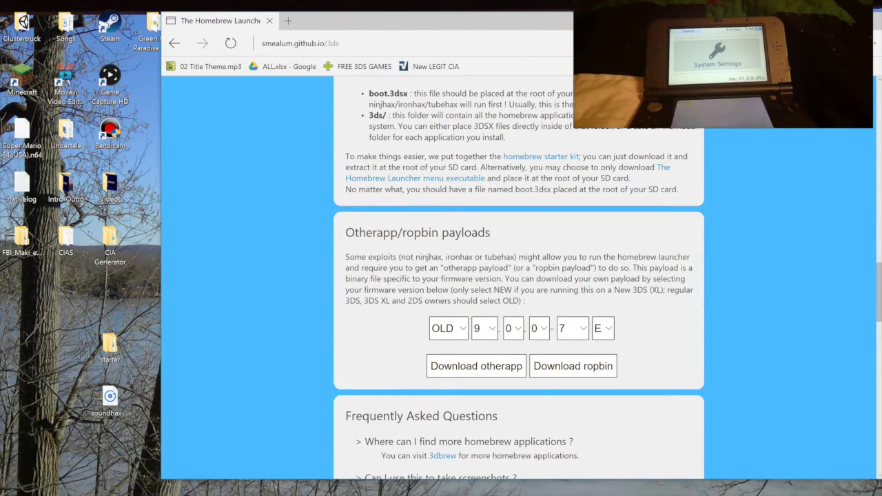
pyautogui.click(448, 328)
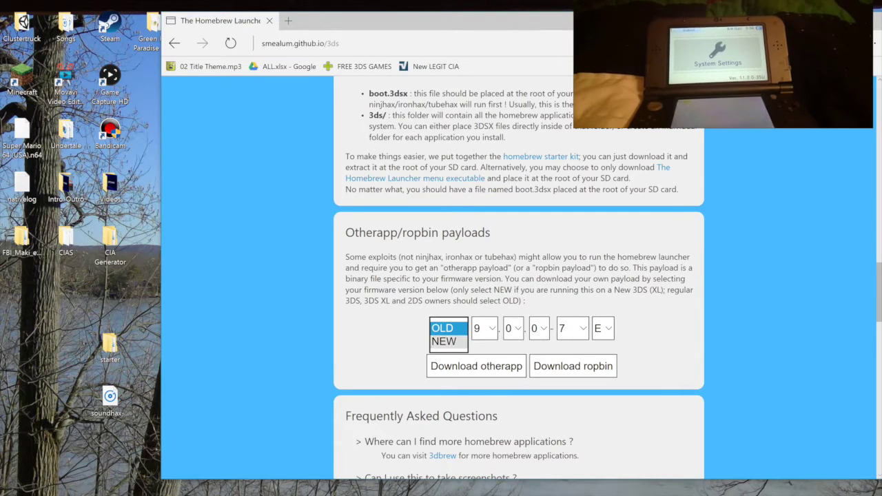
pyautogui.click(444, 341)
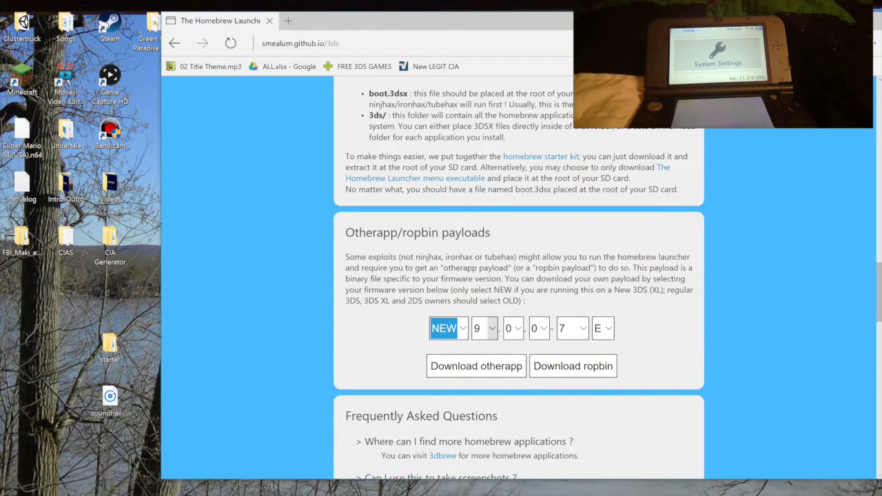
pyautogui.click(484, 328)
pyautogui.press('Down')
pyautogui.press('Down')
pyautogui.press('Return')
pyautogui.press('Tab')
pyautogui.hotkey('alt', 'Down')
pyautogui.press('Down')
pyautogui.press('Down')
pyautogui.press('Return')
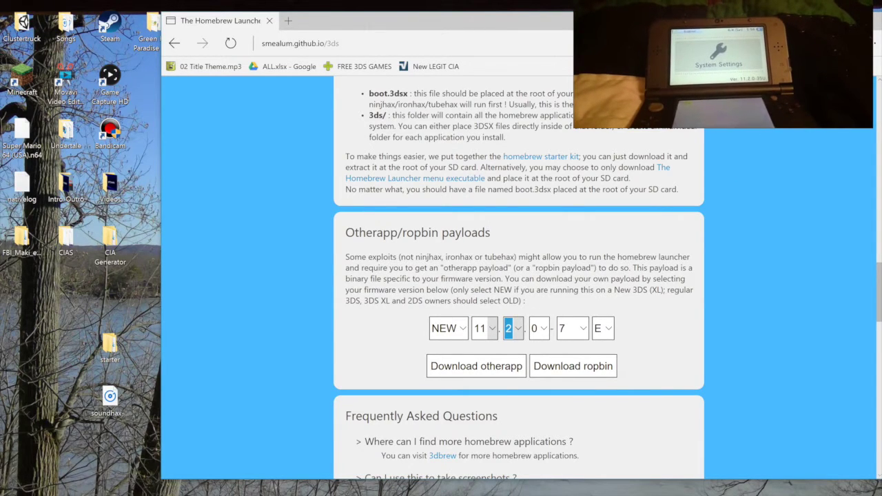
# Set build number 35 and region U, then start the otherapp payload download
pyautogui.press('Tab')
pyautogui.hotkey('alt', 'Down')
pyautogui.press('3')
pyautogui.press('5')
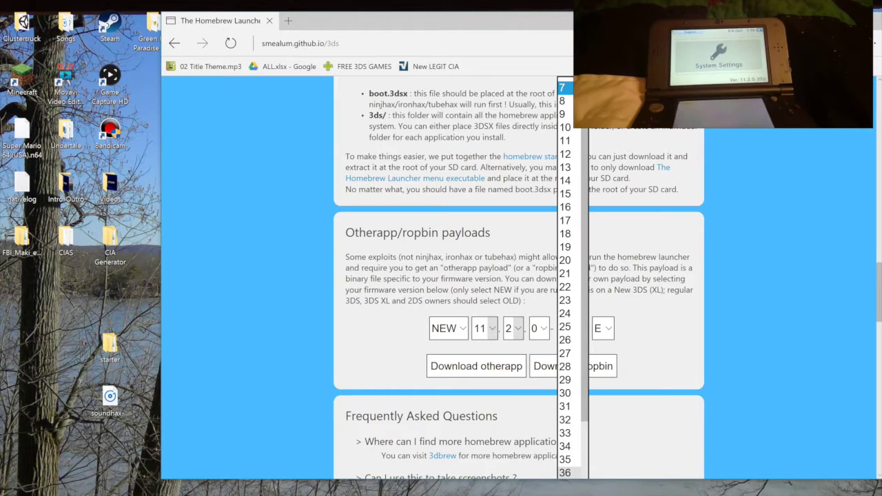
pyautogui.press('Return')
pyautogui.press('Tab')
pyautogui.hotkey('alt', 'Down')
pyautogui.press('Down')
pyautogui.press('Return')
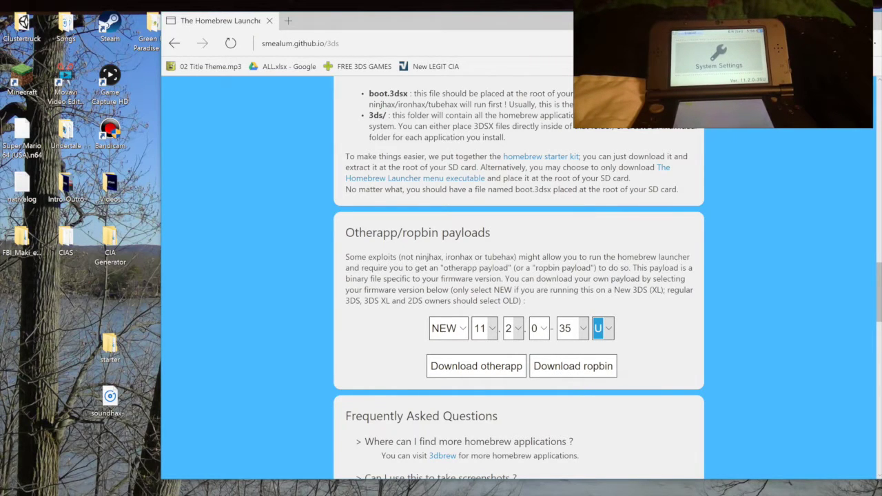
pyautogui.press('Tab')
pyautogui.press('Return')
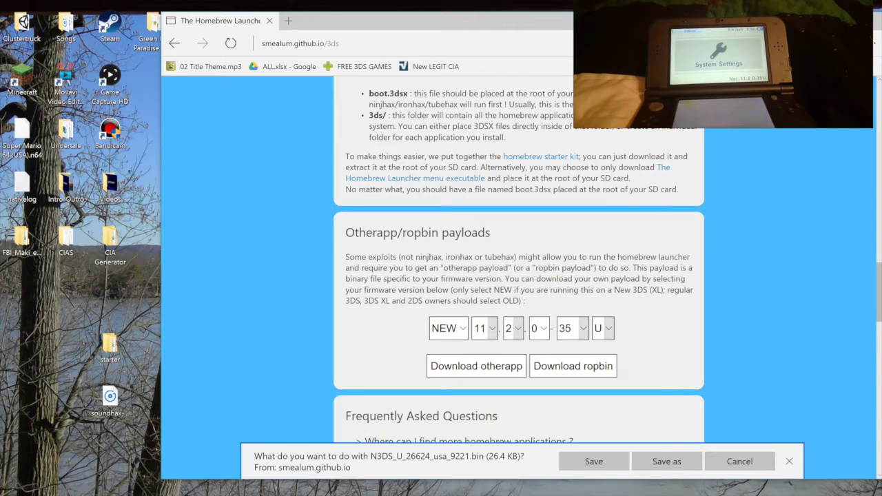
pyautogui.press('Tab')
# Save the otherapp payload .bin to the Desktop beside the starter folder
pyautogui.press('Return')
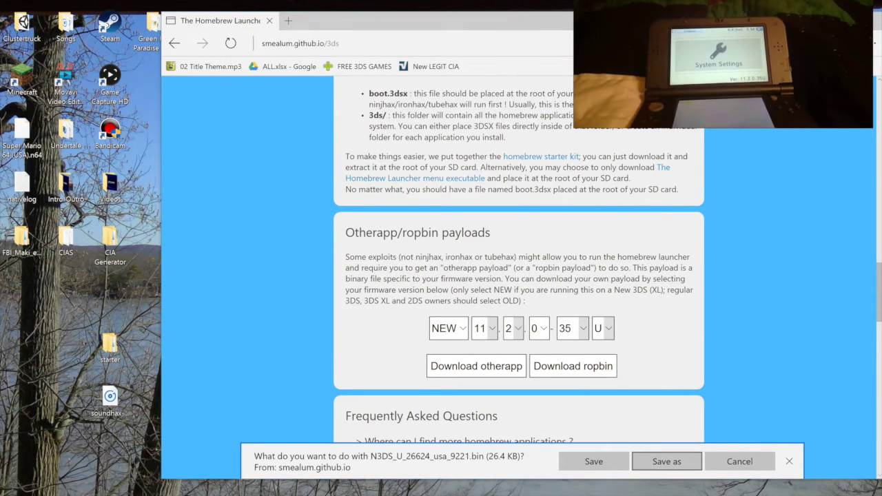
pyautogui.press('Return')
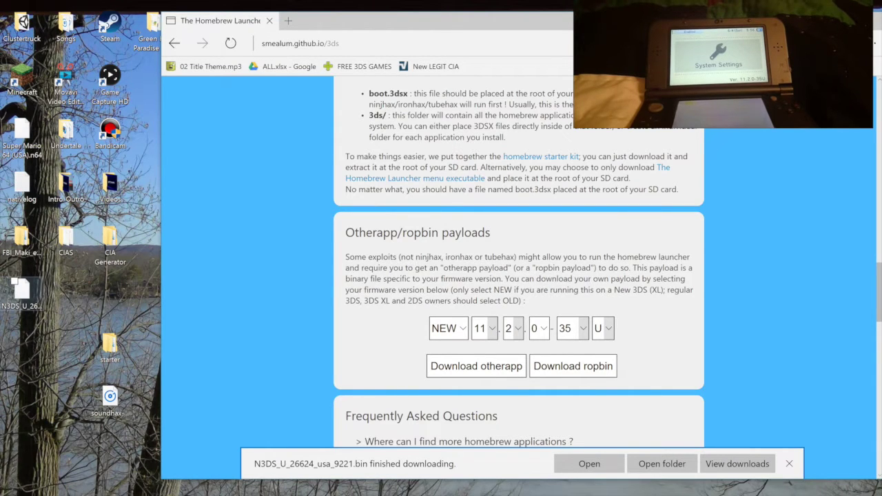
pyautogui.moveTo(20, 293); pyautogui.dragTo(64, 348)
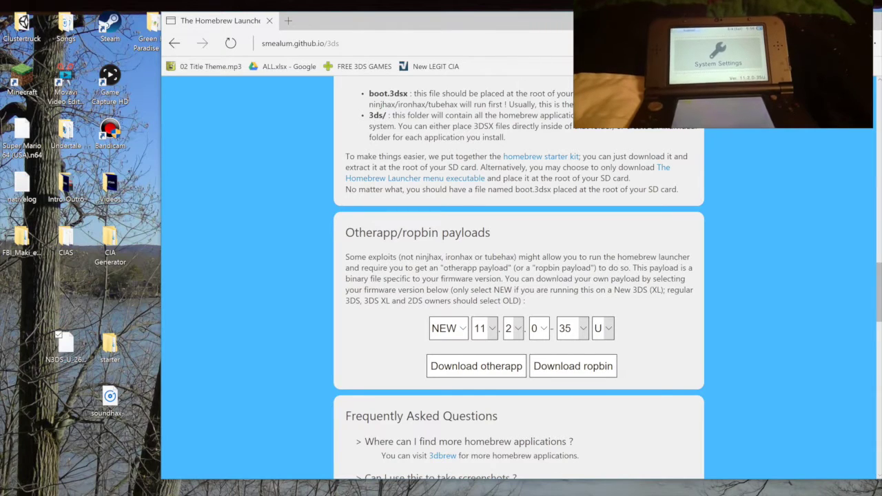
# Rename the payload file to otherapp.bin and close Edge
pyautogui.rightClick(66, 348)
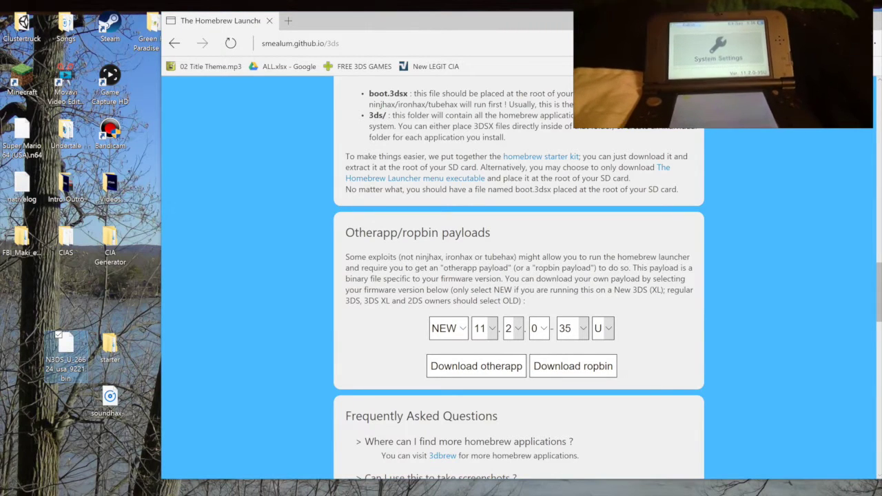
pyautogui.click(32, 325)
pyautogui.write('other')
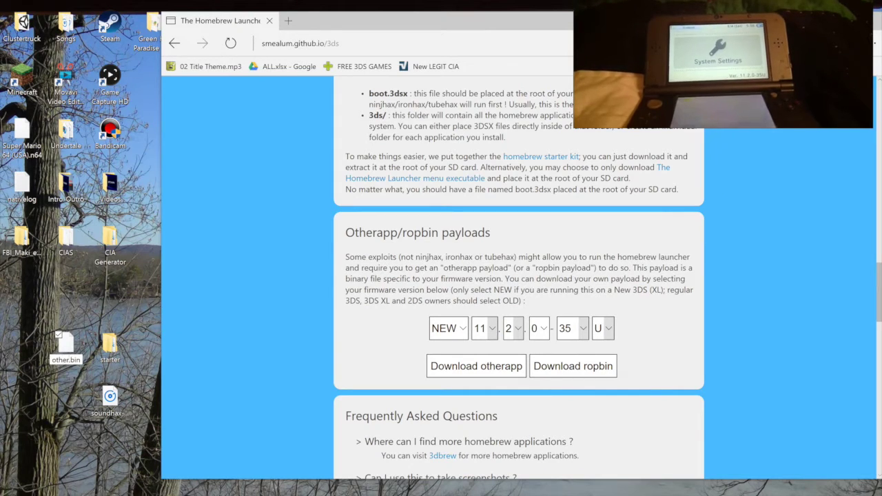
pyautogui.write('app')
pyautogui.press('Return')
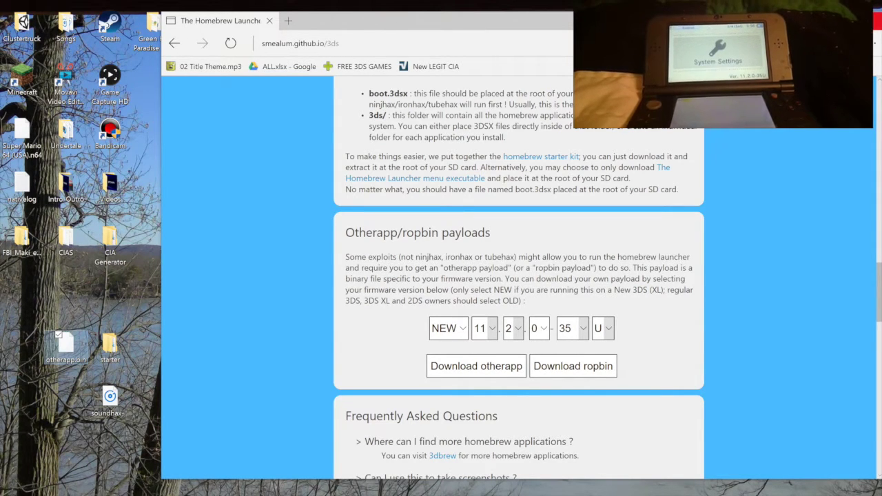
pyautogui.press('super+d')
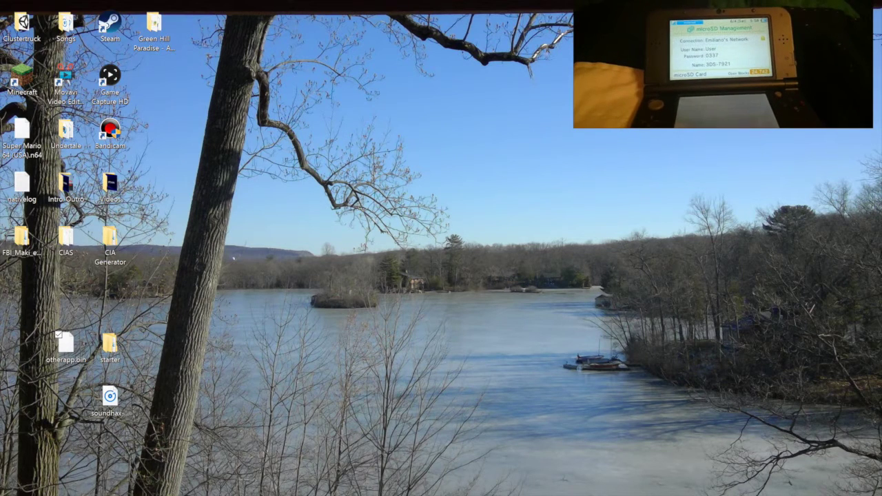
# Launch File Explorer and show the Network location listing 3DS-7921
pyautogui.press('super')
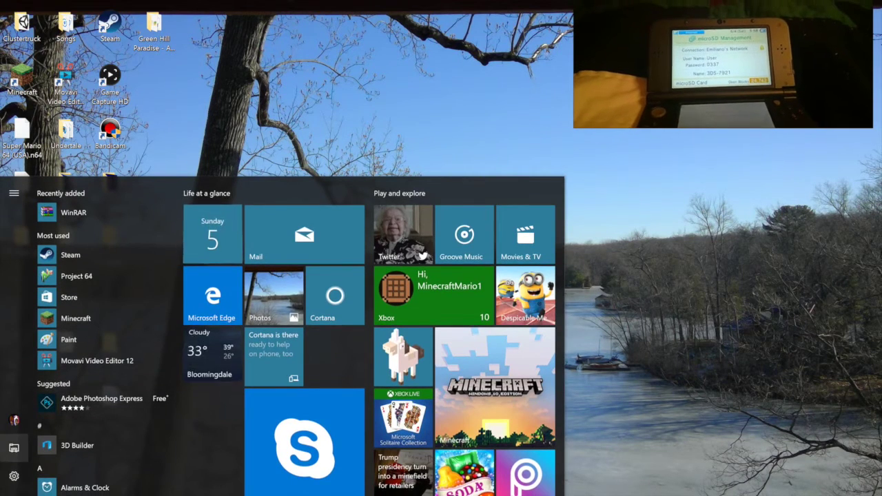
pyautogui.press('super+e')
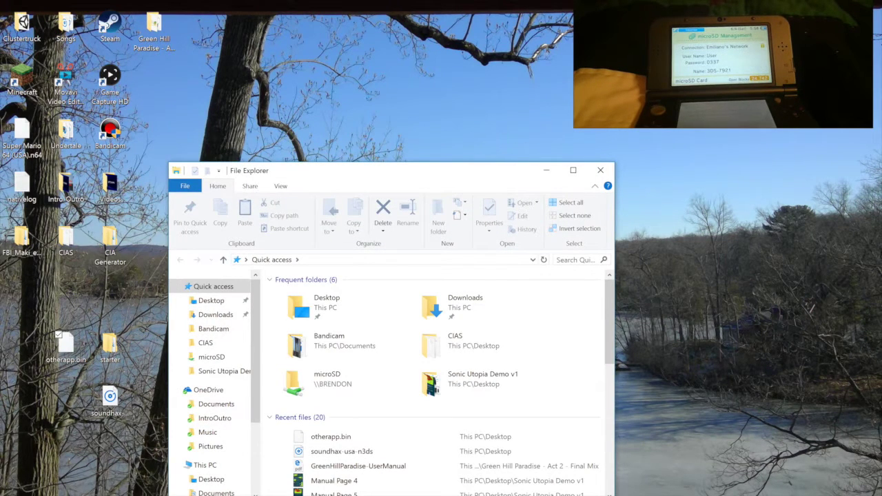
pyautogui.moveTo(379, 170); pyautogui.dragTo(466, 59)
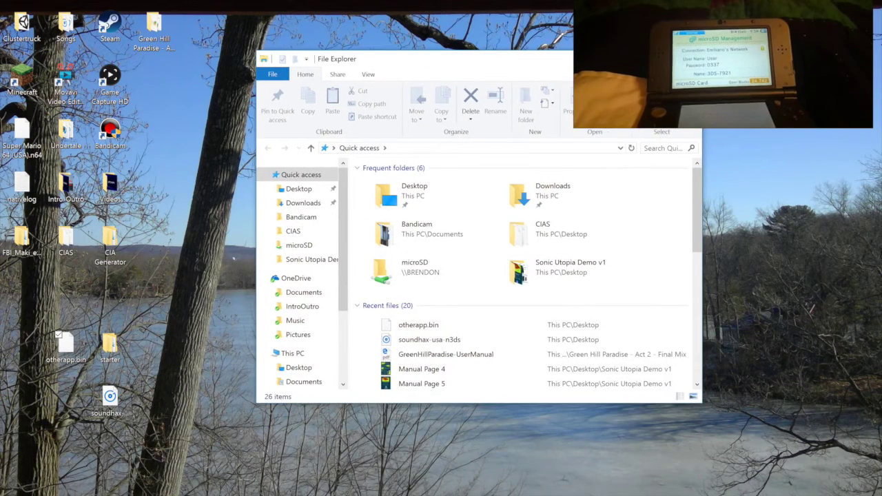
pyautogui.scroll(-2, 306, 259)
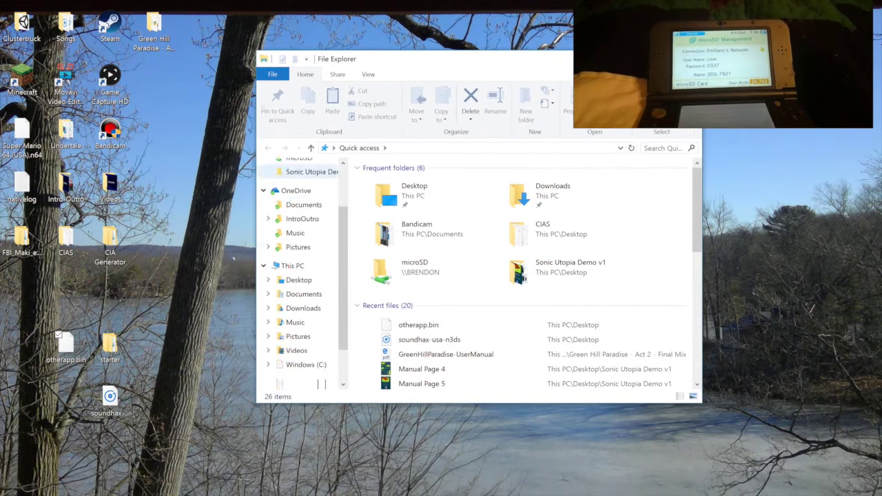
pyautogui.scroll(-1, 303, 244)
pyautogui.click(295, 362)
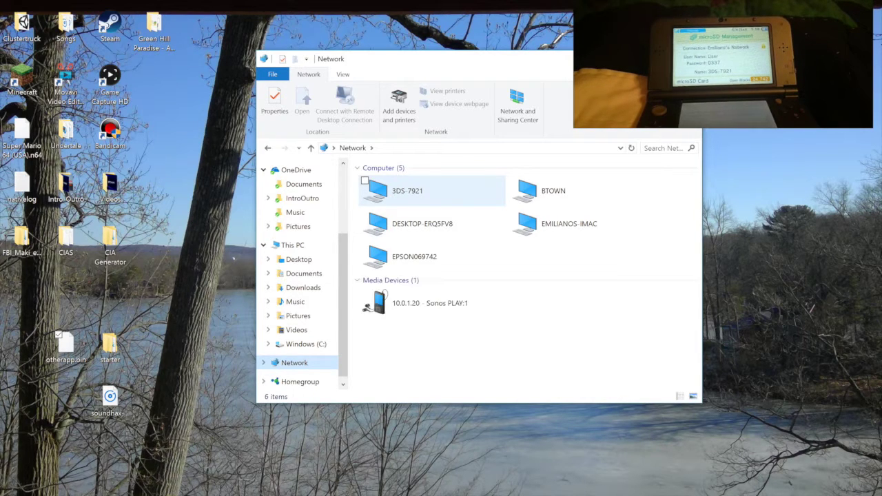
# Connect to 3DS-7921 with the console's user name and password, remembering the credentials
pyautogui.click(407, 191)
pyautogui.press('Return')
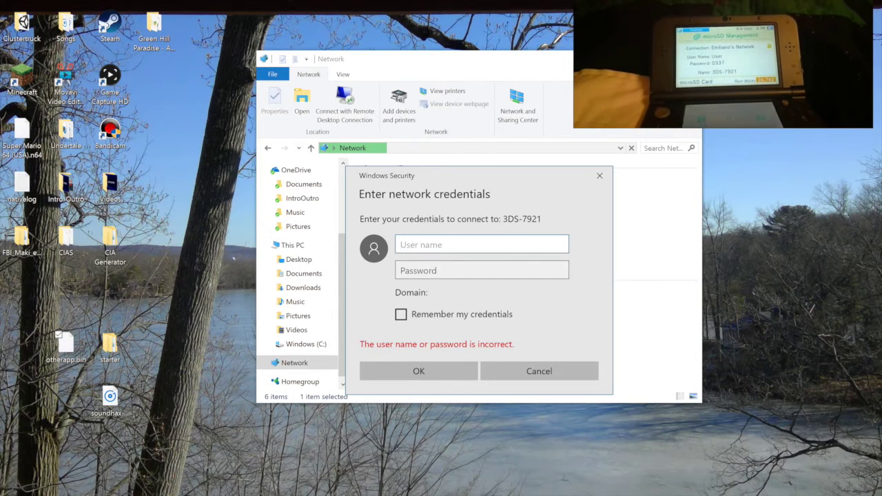
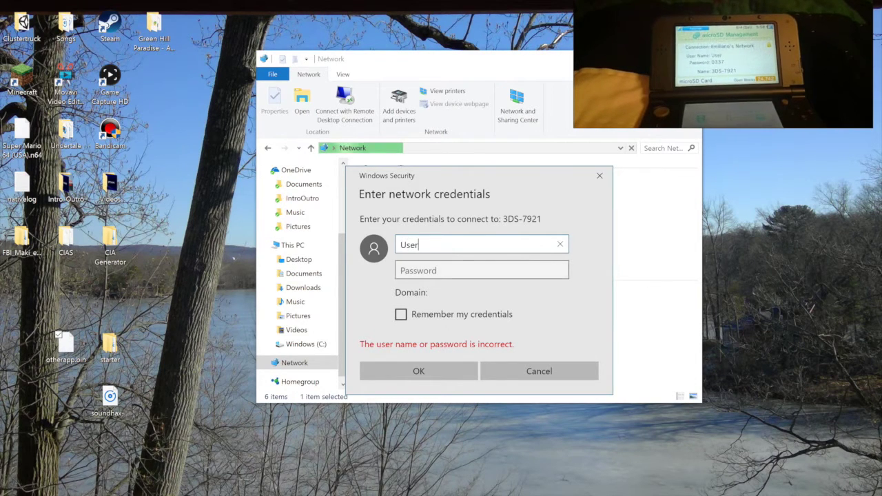
pyautogui.press('Tab')
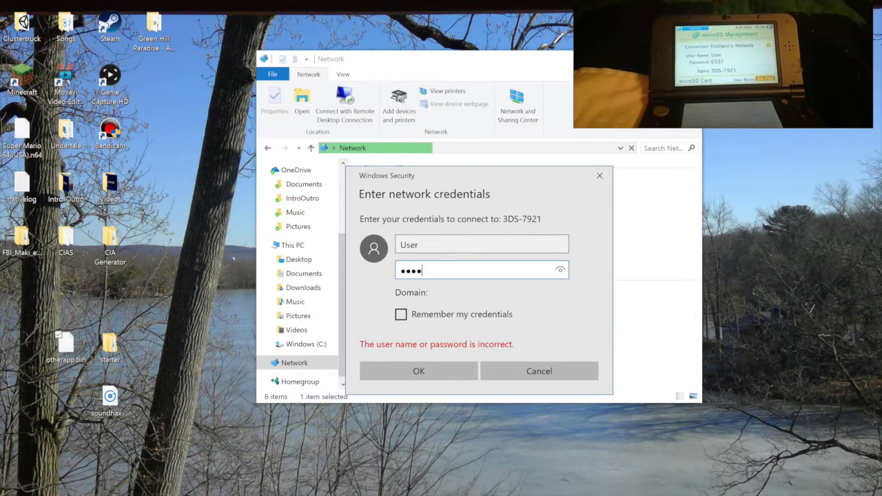
pyautogui.press('Tab')
pyautogui.press('Tab')
pyautogui.press('Return')
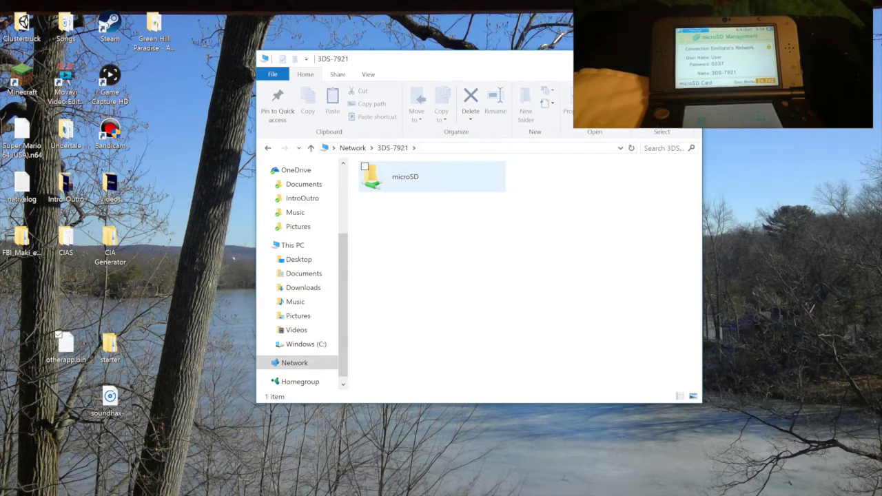
# Open the microSD share and copy the 3ds folder and boot.3dsx from the starter folder
pyautogui.doubleClick(413, 177)
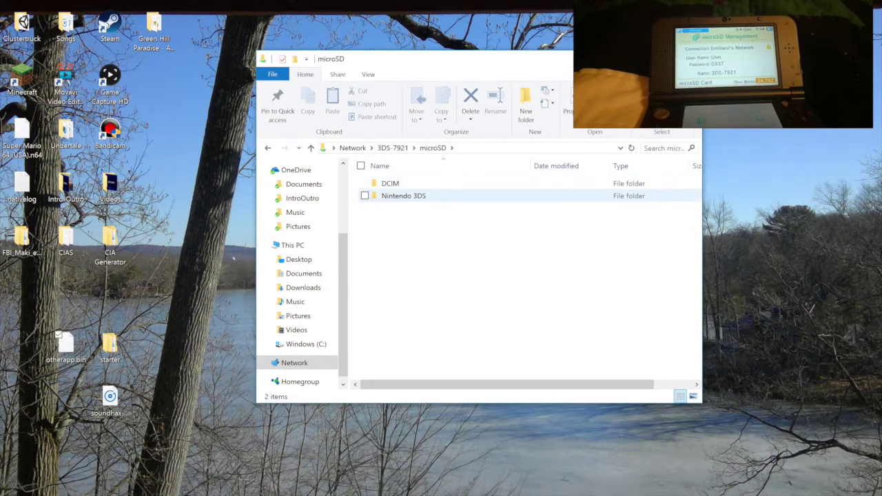
pyautogui.doubleClick(110, 343)
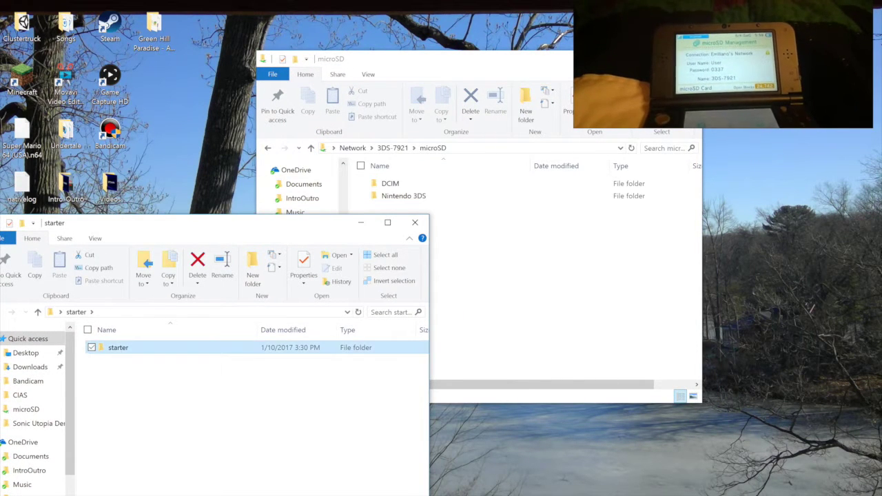
pyautogui.doubleClick(117, 347)
pyautogui.moveTo(122, 384); pyautogui.dragTo(158, 351)
pyautogui.rightClick(158, 350)
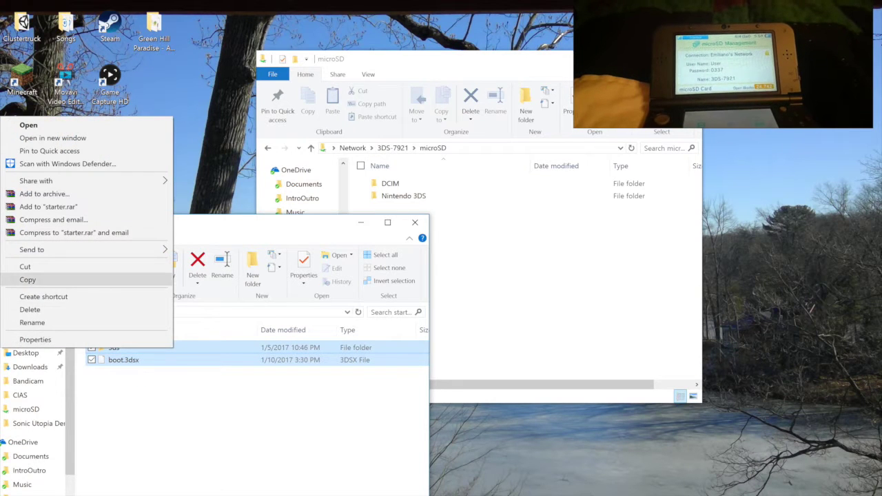
pyautogui.click(27, 280)
# Paste the copied items into the microSD root and check the copy details
pyautogui.click(414, 222)
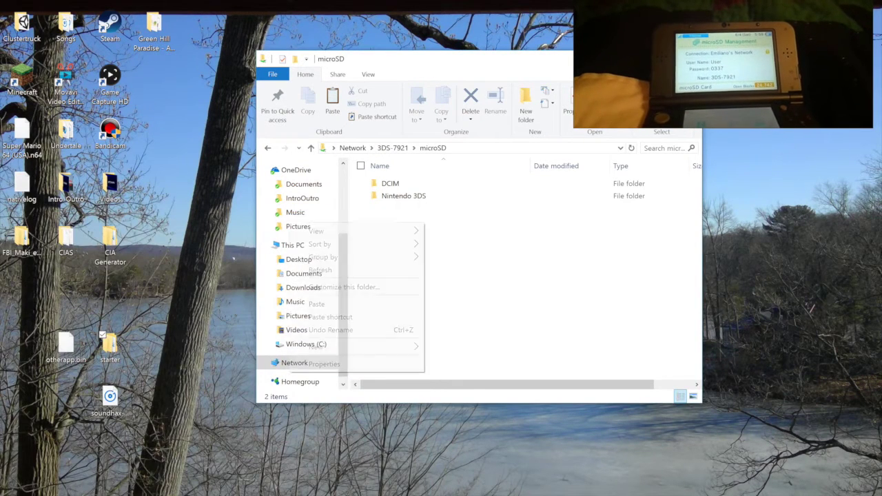
pyautogui.rightClick(424, 224)
pyautogui.click(316, 303)
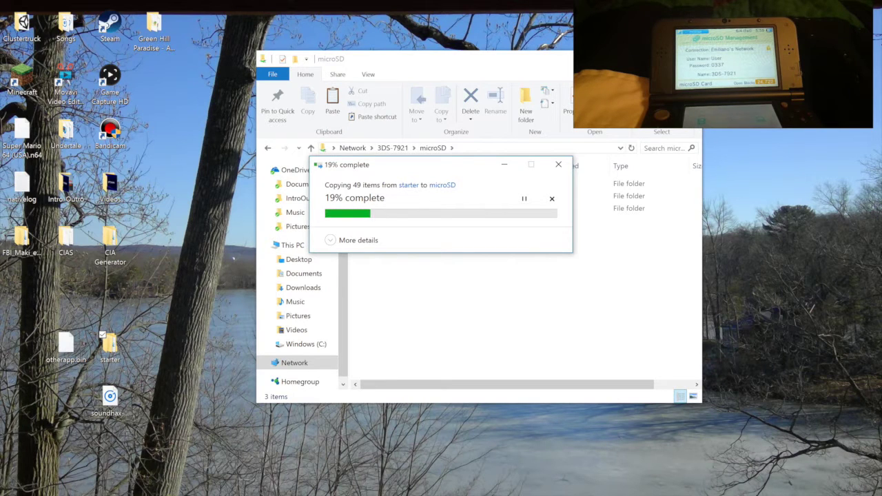
pyautogui.click(355, 240)
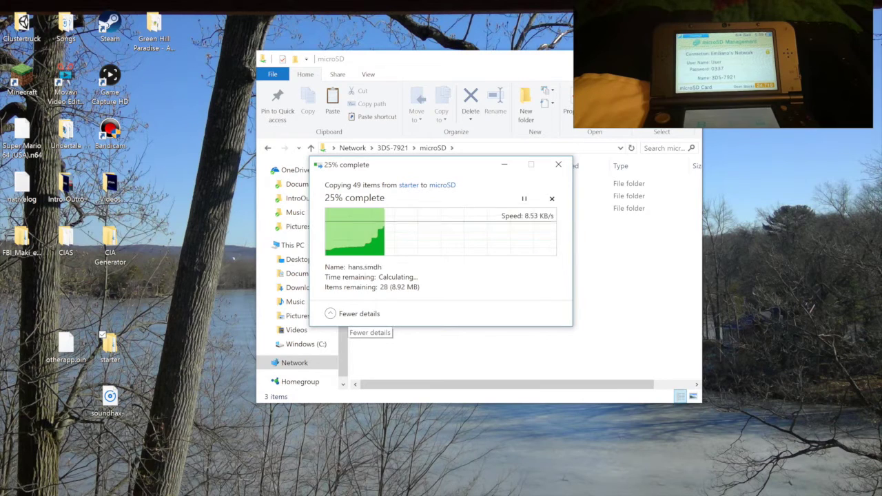
pyautogui.click(355, 314)
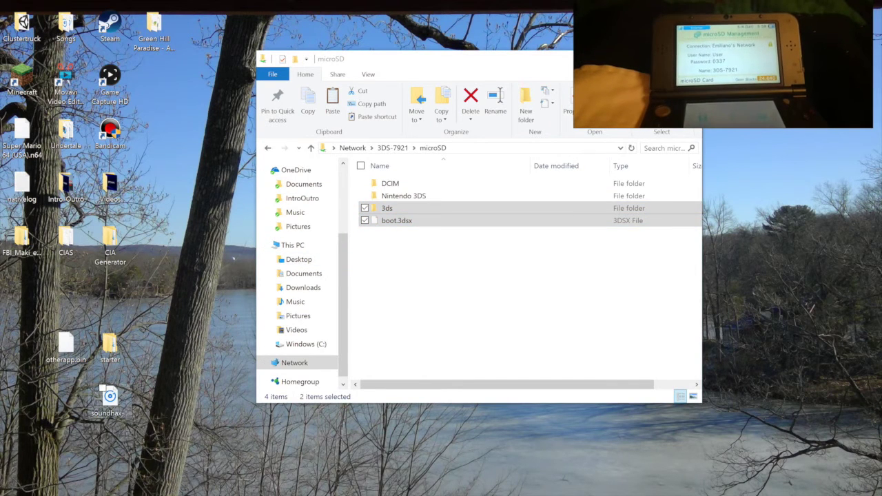
# Copy the soundhax-usa-n3ds file and otherapp.bin to the microSD root, then close that window
pyautogui.moveTo(110, 399); pyautogui.dragTo(452, 284)
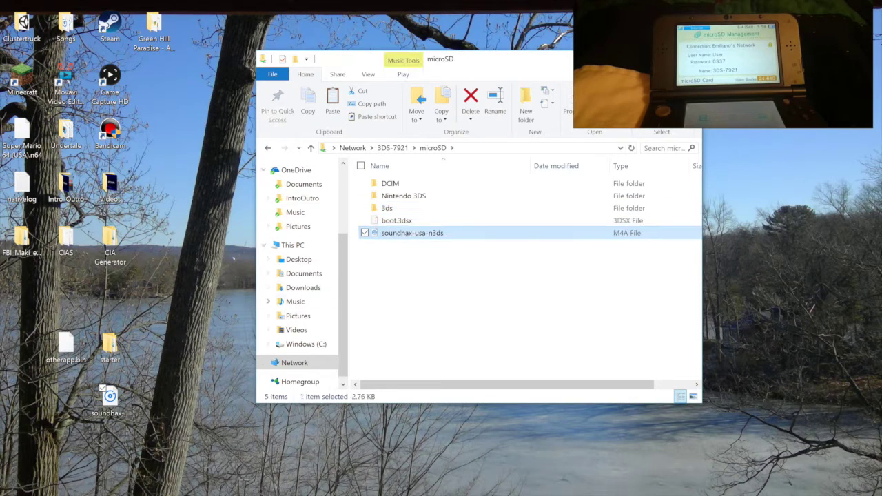
pyautogui.moveTo(66, 345); pyautogui.dragTo(438, 295)
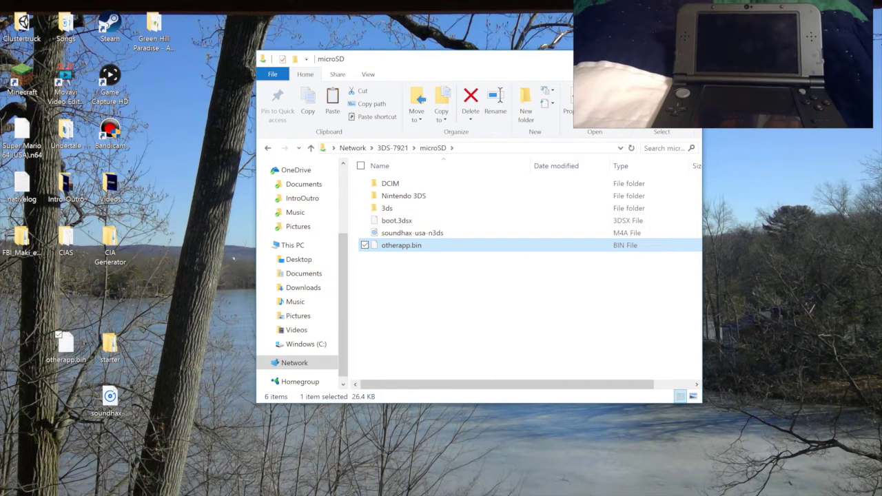
pyautogui.hotkey('alt', 'F4')
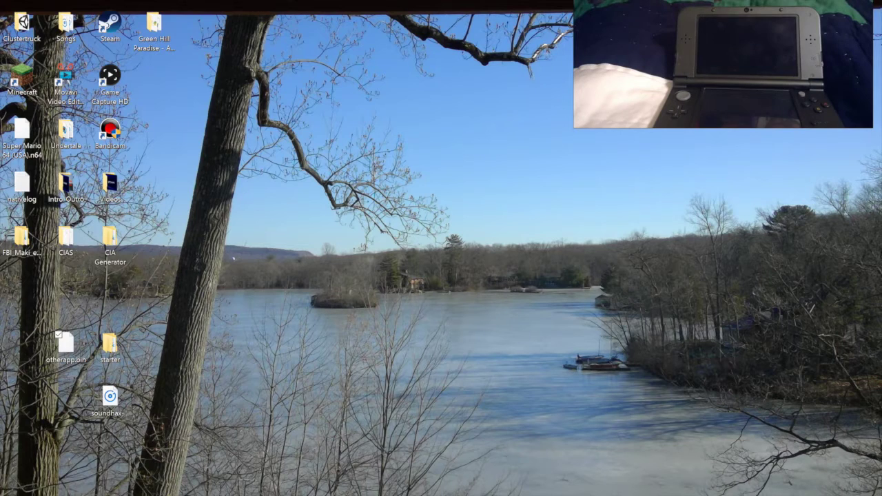
# Permanently delete the leftover otherapp.bin, starter and soundhax items from the desktop
pyautogui.moveTo(33, 416); pyautogui.dragTo(129, 339)
pyautogui.rightClick(107, 344)
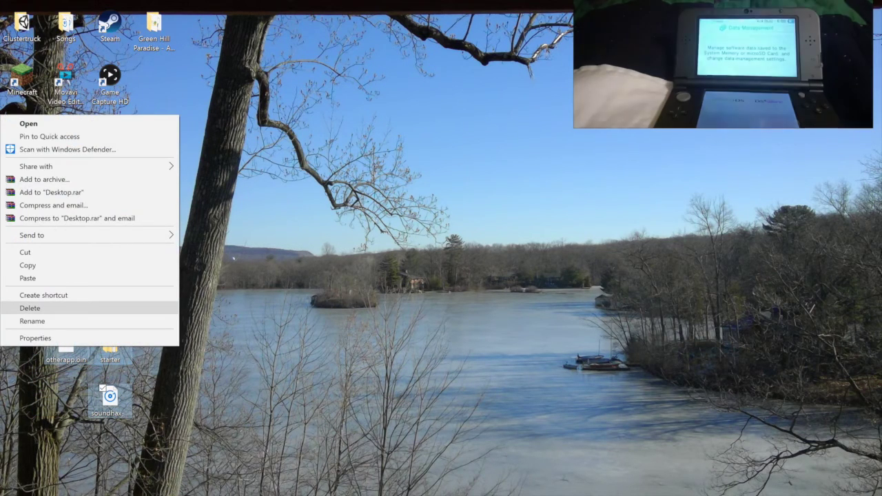
pyautogui.click(29, 308)
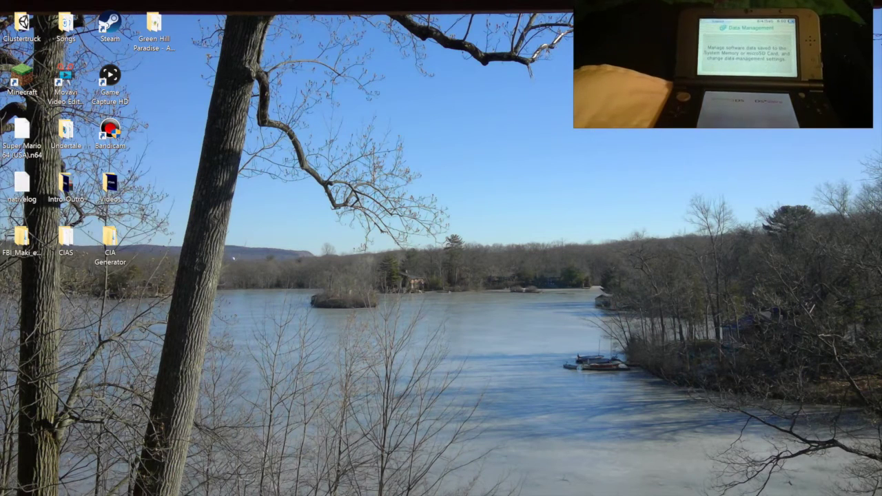
pyautogui.press('Delete')
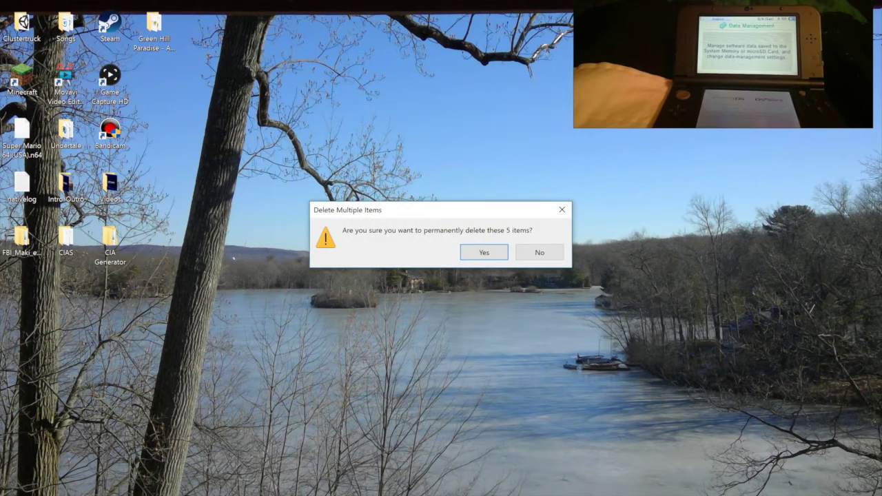
pyautogui.press('Return')
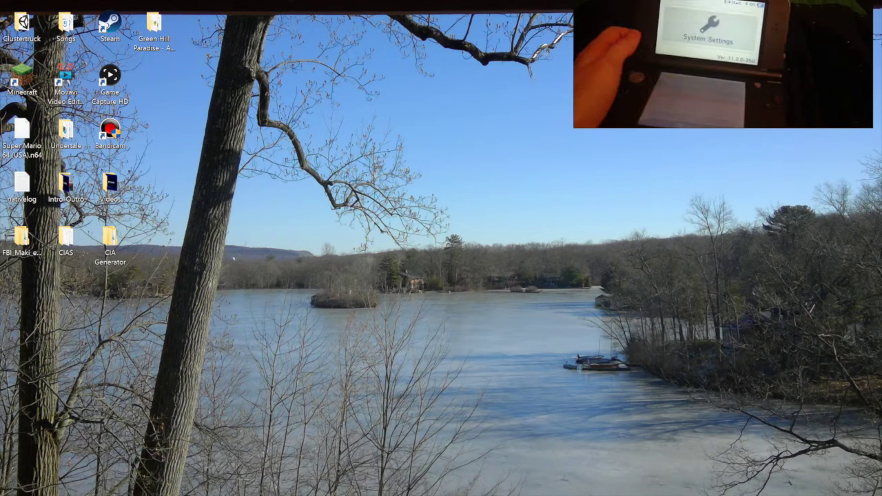
# Restore the Bandicam recorder window from the taskbar and move it fully onto the screen
pyautogui.click(419, 475)
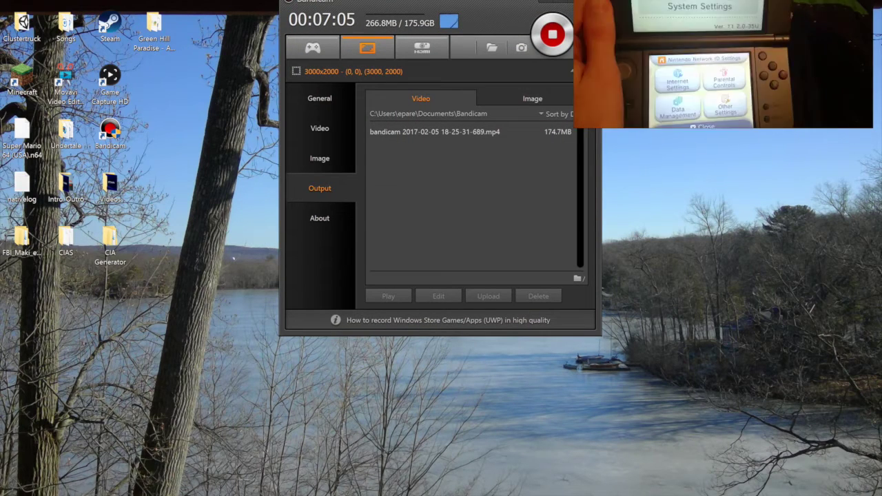
pyautogui.moveTo(442, 0); pyautogui.dragTo(386, 6)
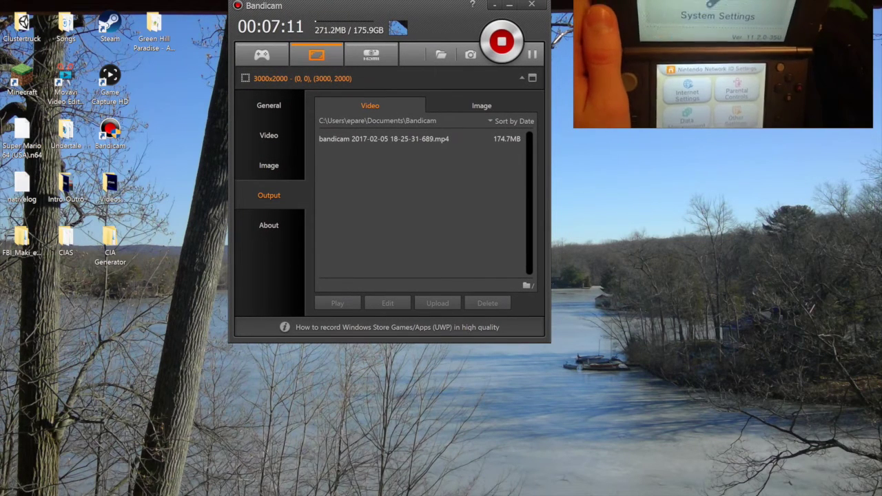